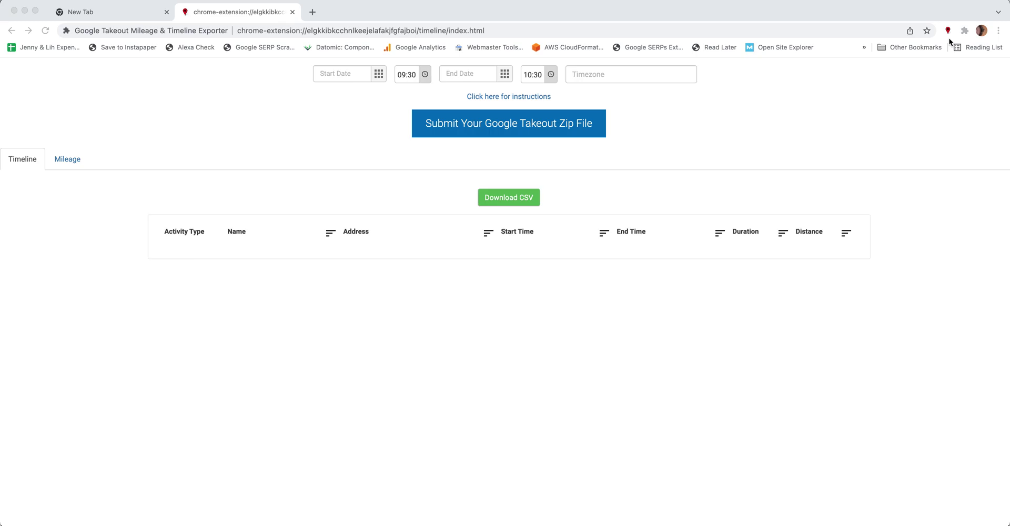
- Open the Timeline Exporter page in a new tab from the red toolbar extension marker
click(949, 30)
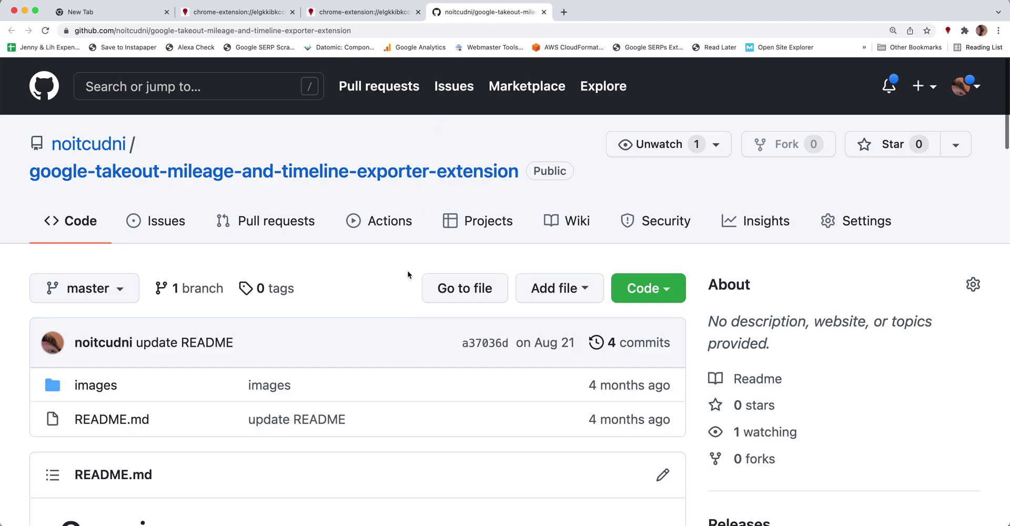
- Review the README's Takeout export steps and Extension Usage section, then return to the exporter
scroll(409, 274, down, 1)
scroll(409, 274, down, 5)
scroll(408, 273, down, 10)
scroll(408, 275, down, 6)
scroll(409, 275, up, 1)
scroll(409, 275, up, 3)
scroll(408, 275, up, 3)
scroll(409, 275, down, 4)
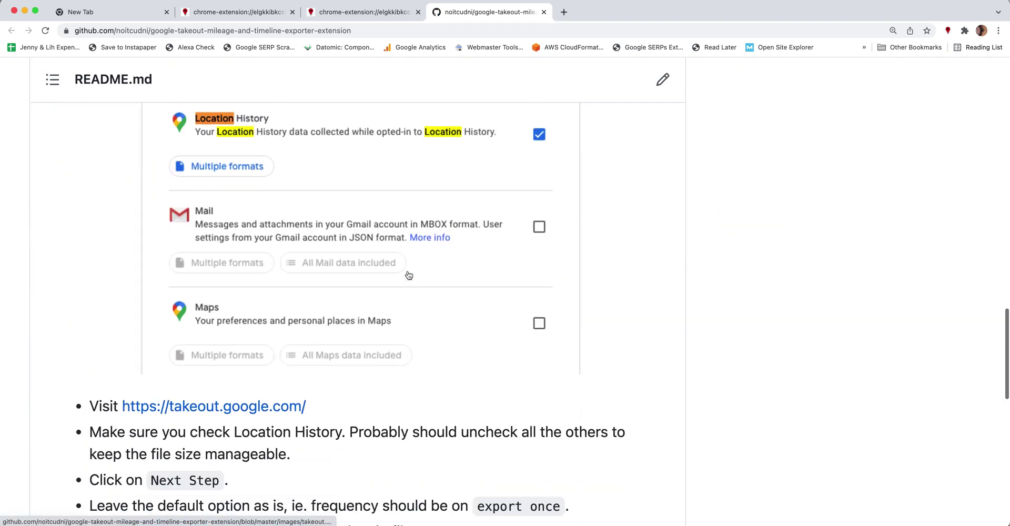
scroll(408, 276, down, 3)
scroll(409, 274, down, 2)
scroll(407, 270, down, 1)
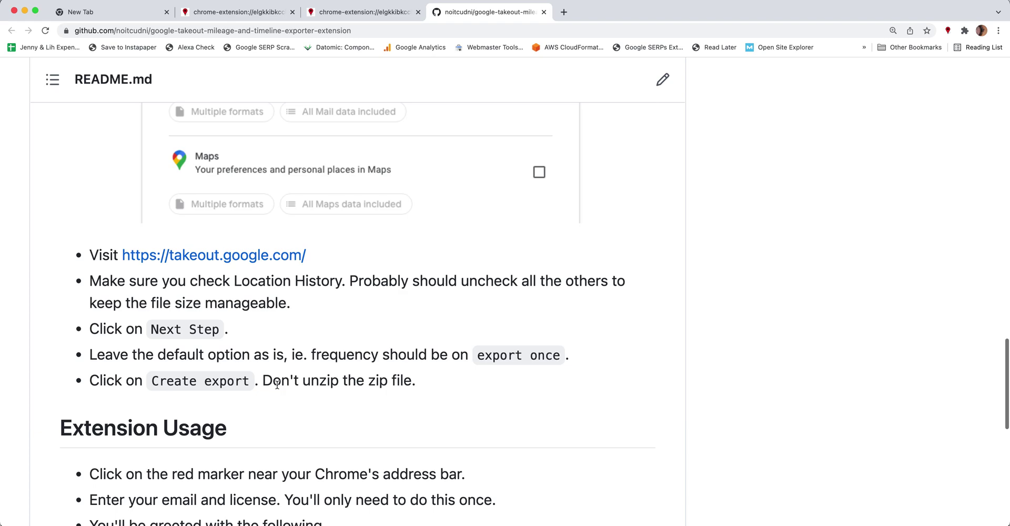
click(377, 15)
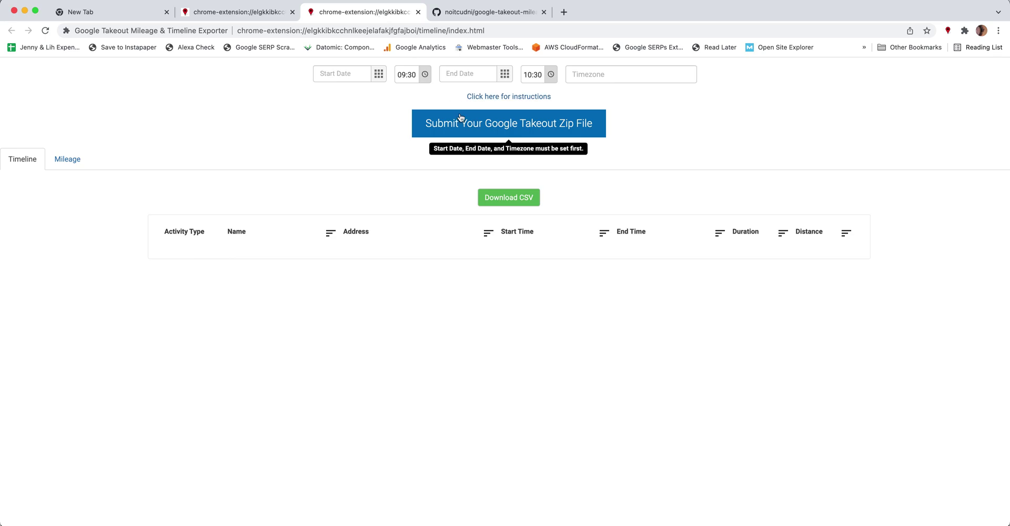
- Set the start date to September 9, 2019 at 07:30
click(334, 75)
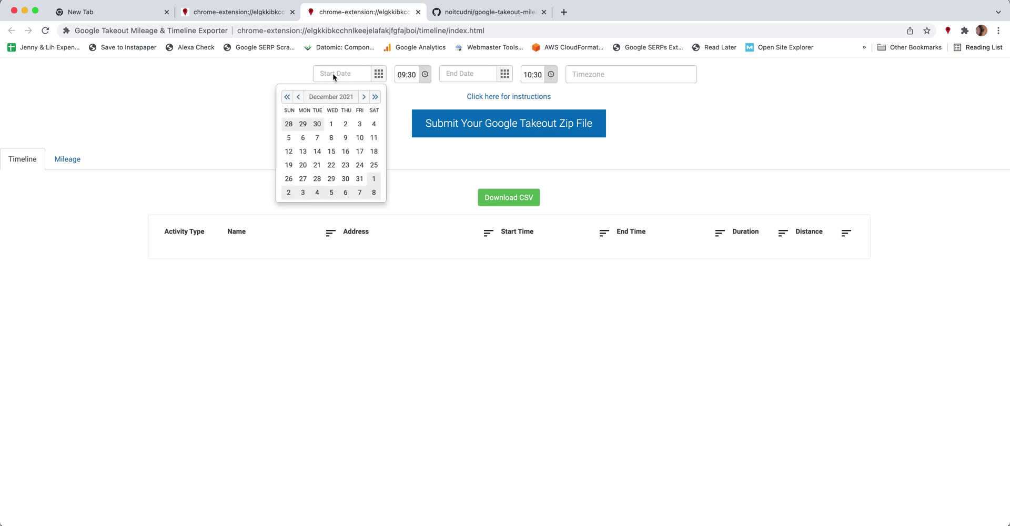
click(288, 98)
click(299, 97)
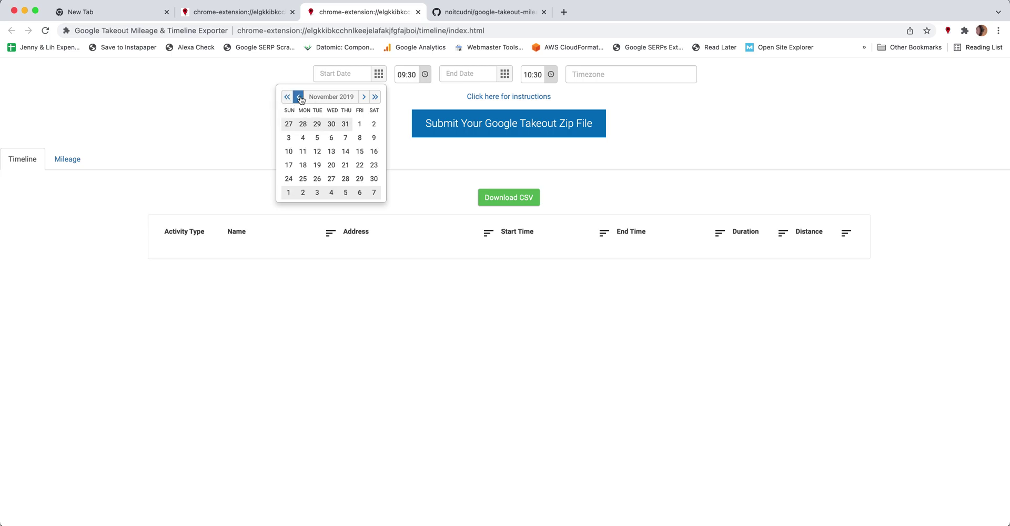
click(296, 98)
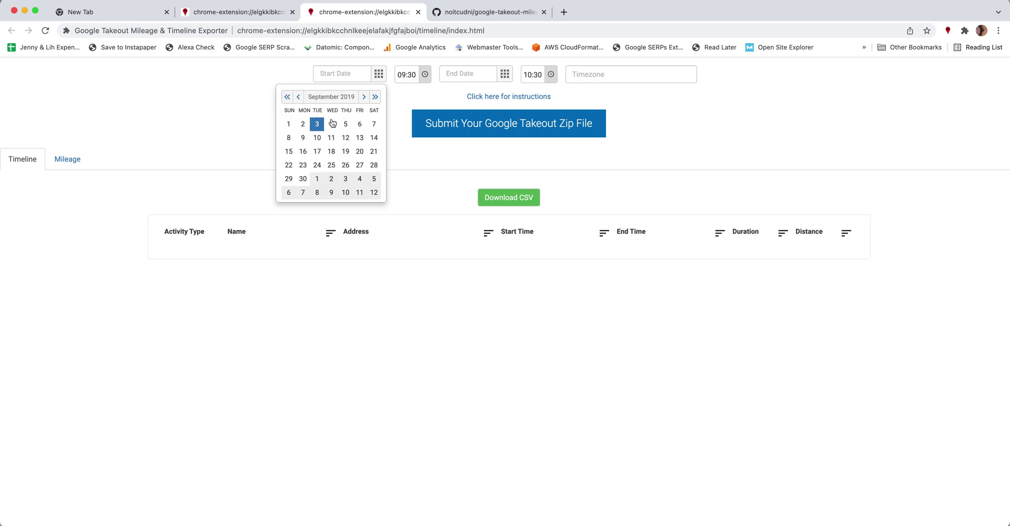
click(303, 138)
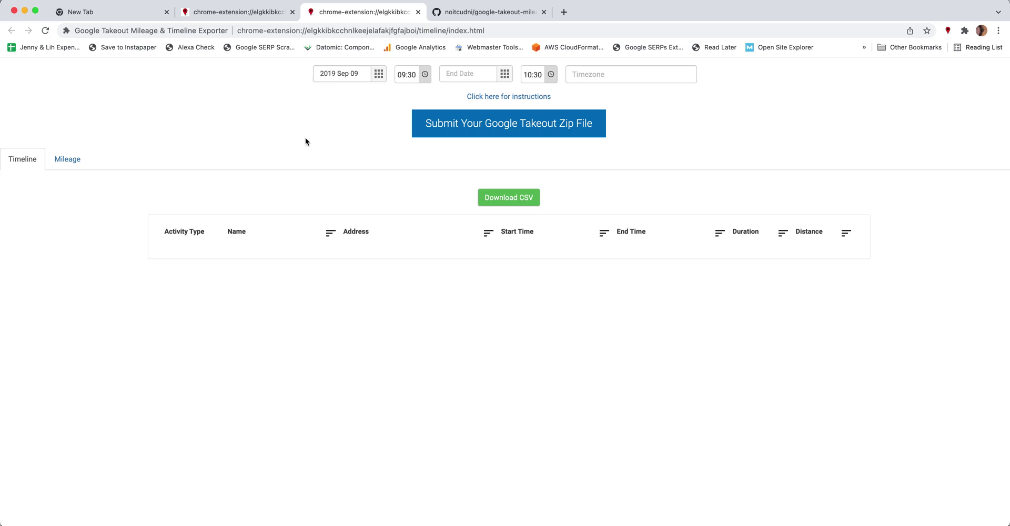
click(404, 79)
key(BackSpace)
text(7)
- Set the end date to December 31, 2019
click(455, 75)
double_click(414, 97)
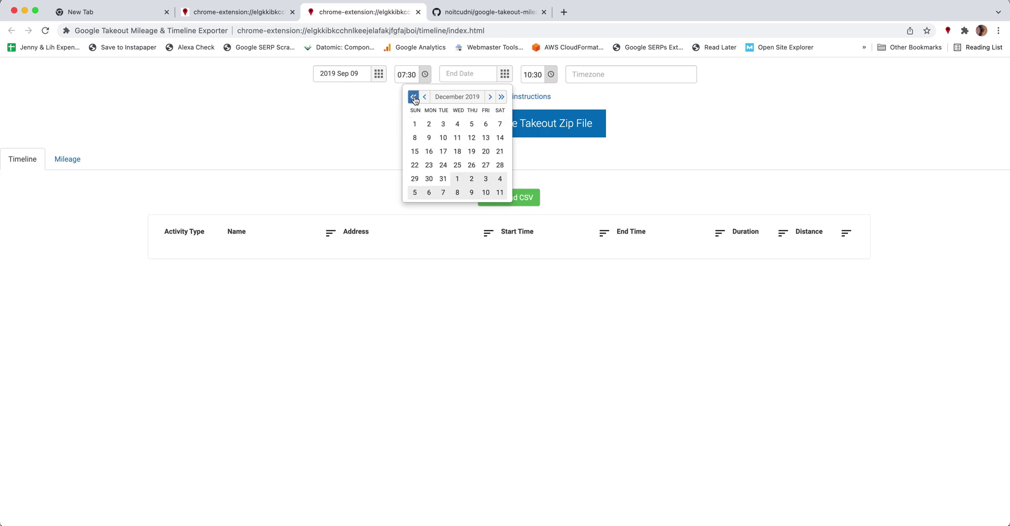
click(443, 179)
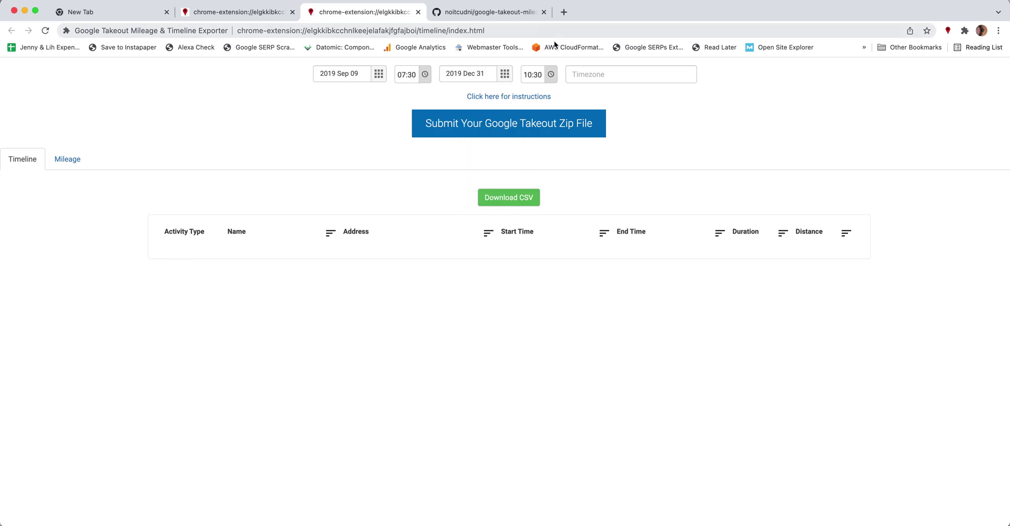
click(629, 74)
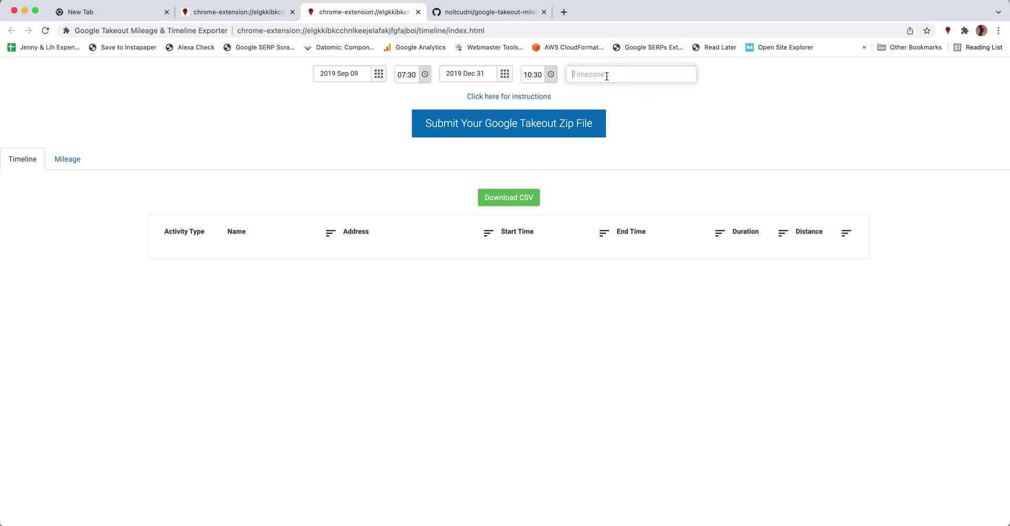
- Set timezone to America/Los_Angeles and load the Takeout zip file into the timeline
text(los)
click(655, 96)
click(482, 123)
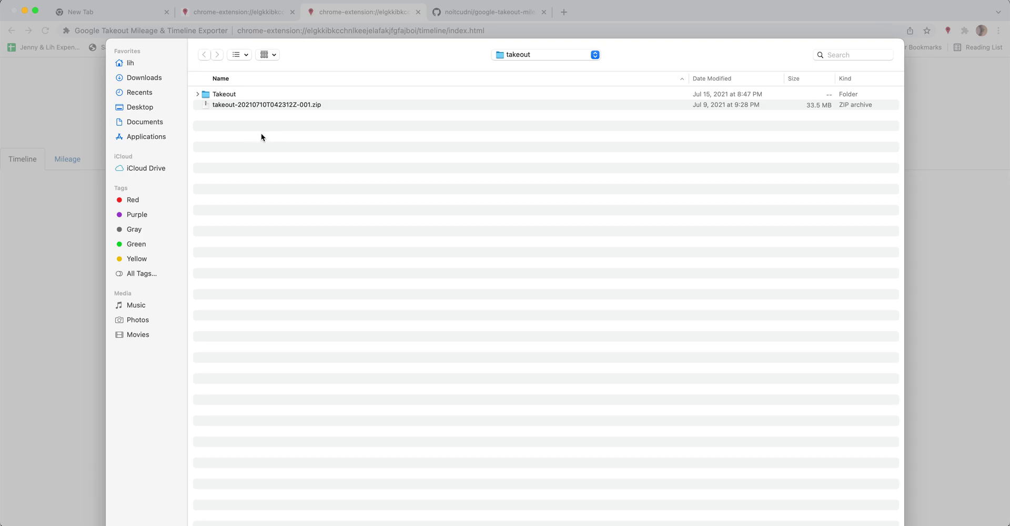
double_click(292, 104)
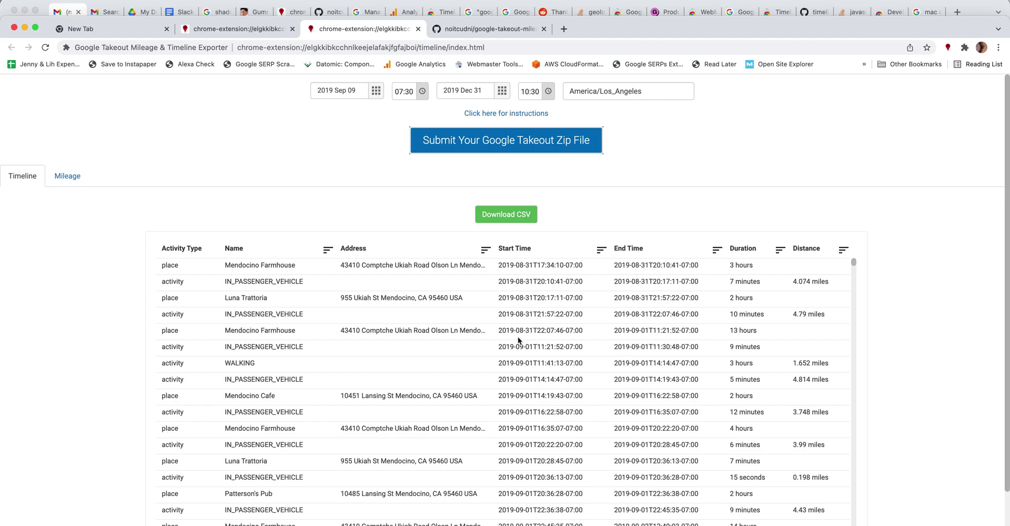
scroll(646, 314, down, 3)
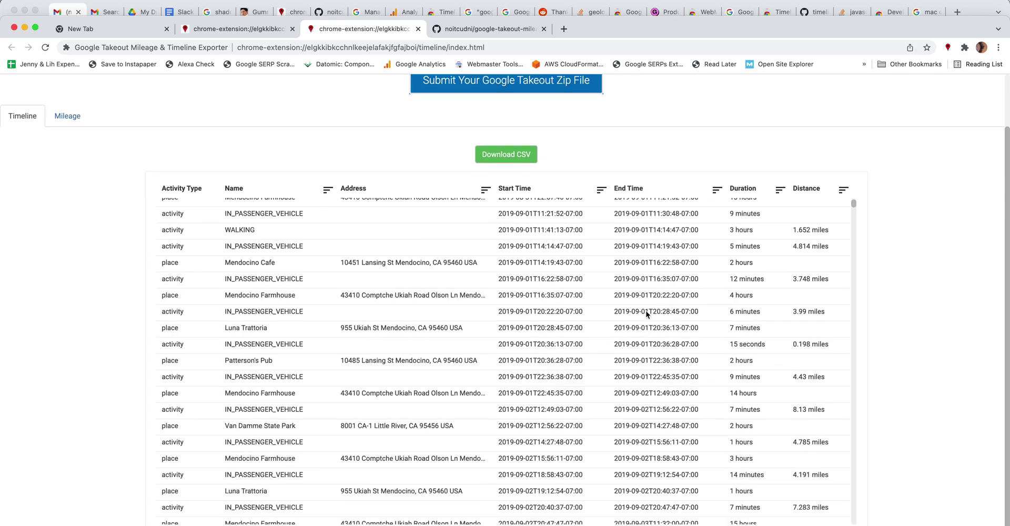
scroll(646, 314, up, 3)
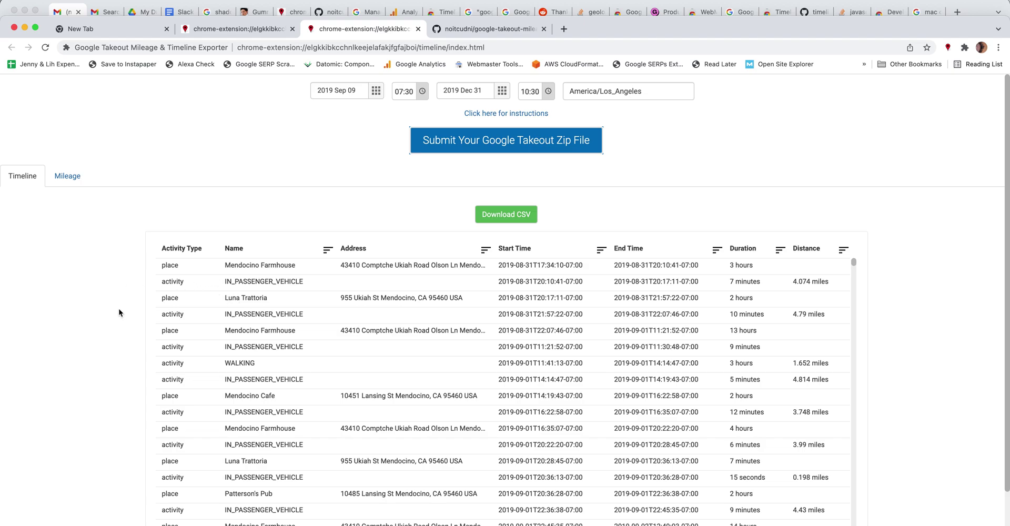
scroll(119, 310, down, 2)
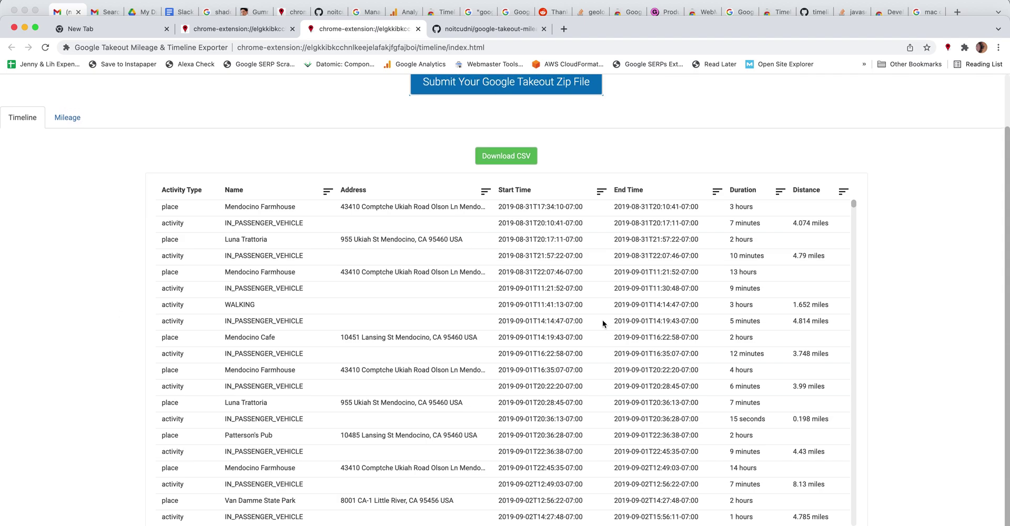
scroll(579, 323, down, 5)
scroll(603, 323, up, 5)
scroll(603, 323, up, 3)
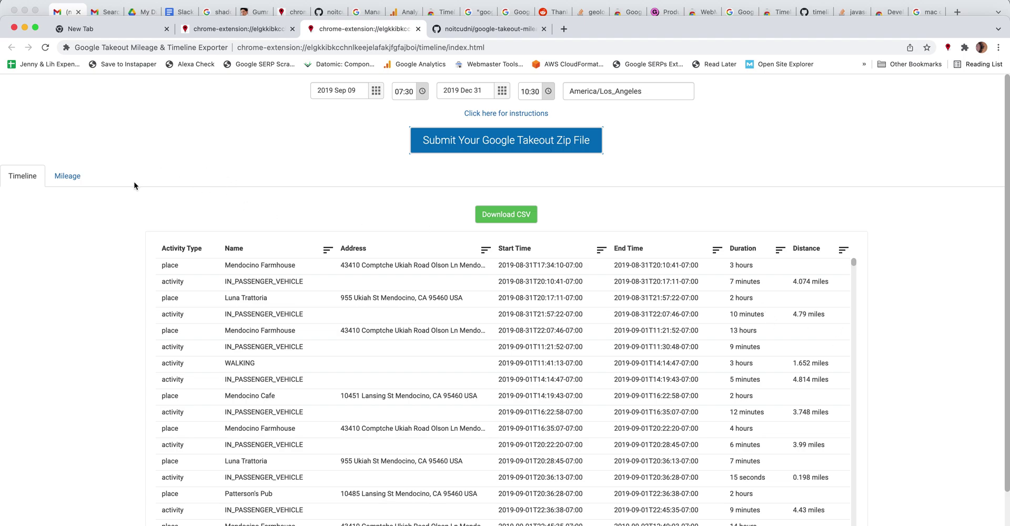
click(71, 179)
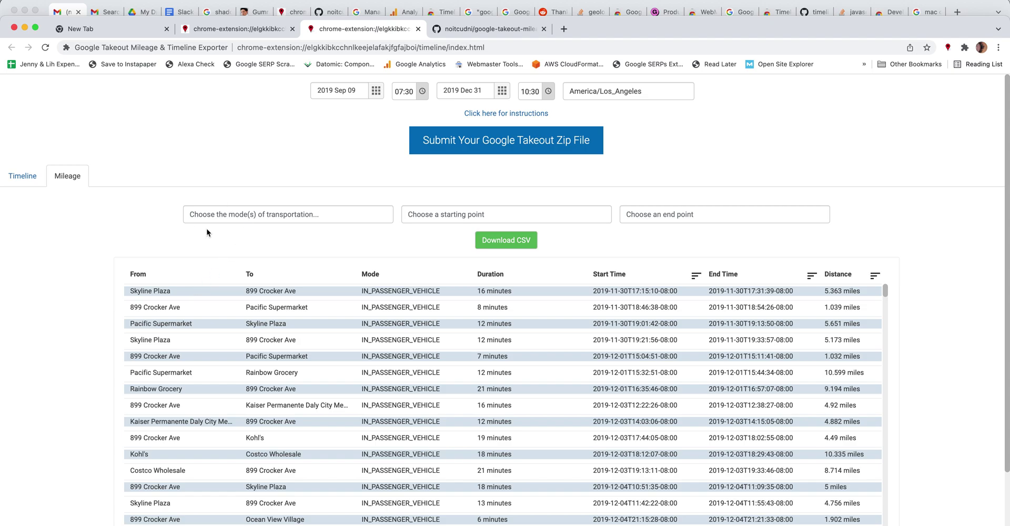
click(212, 214)
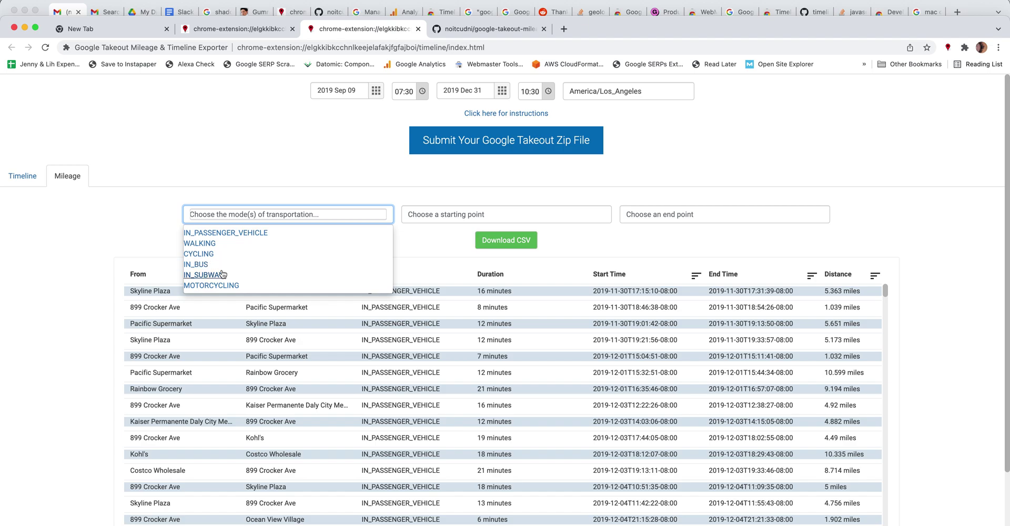
click(204, 255)
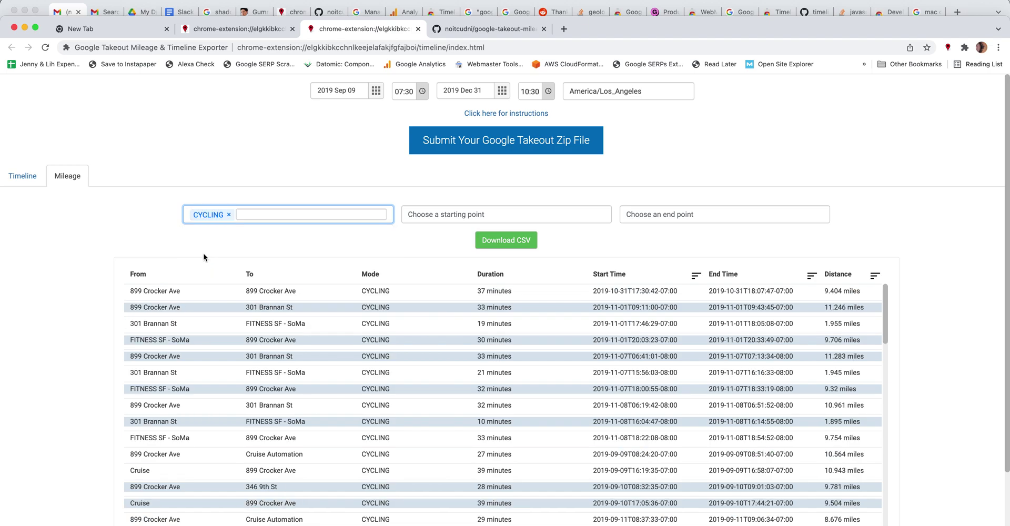
click(433, 214)
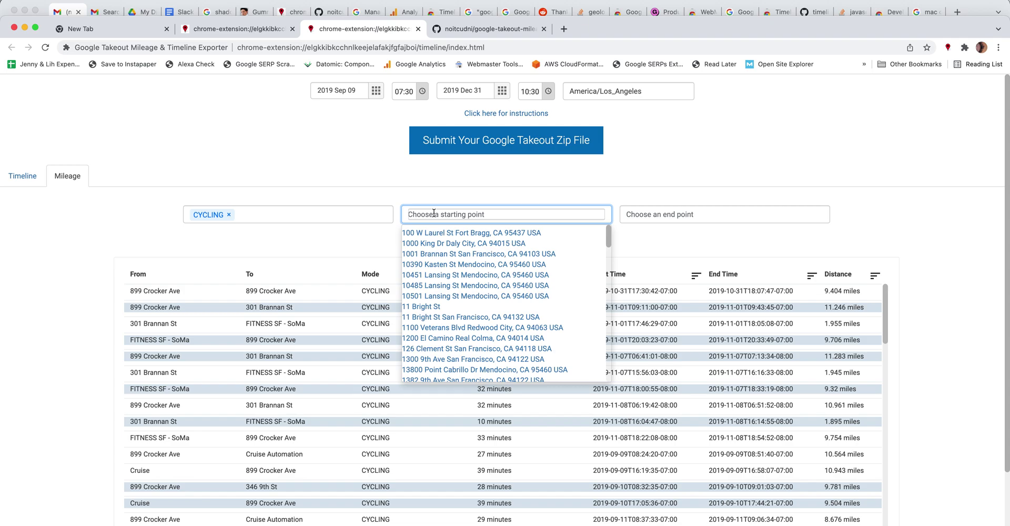
text(899)
click(436, 244)
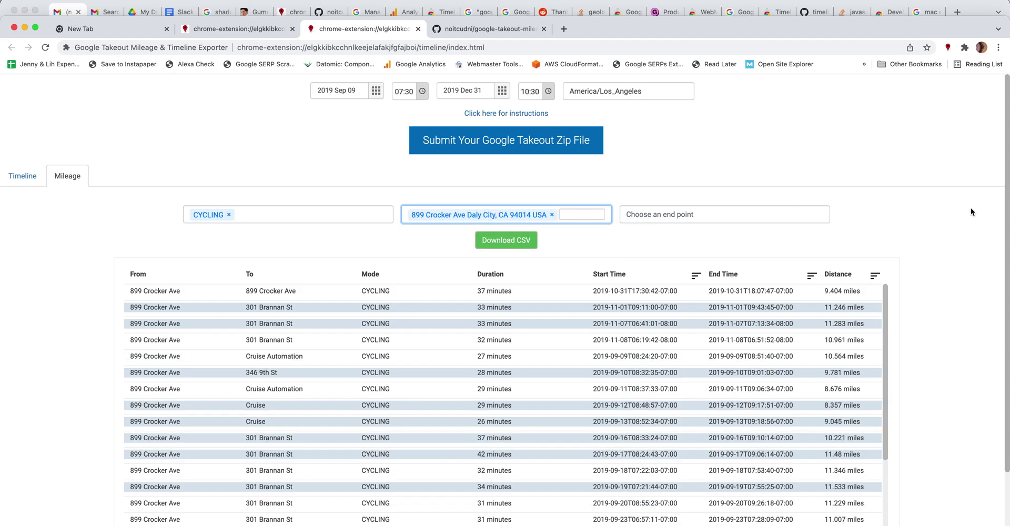
- Set the trip end point to 301 Brannan St
click(752, 213)
text(32)
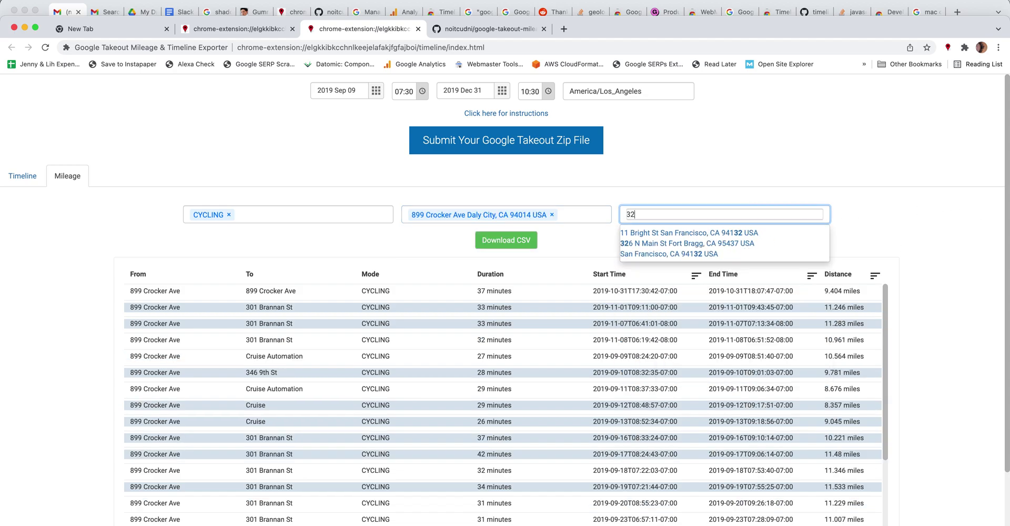
key(BackSpace)
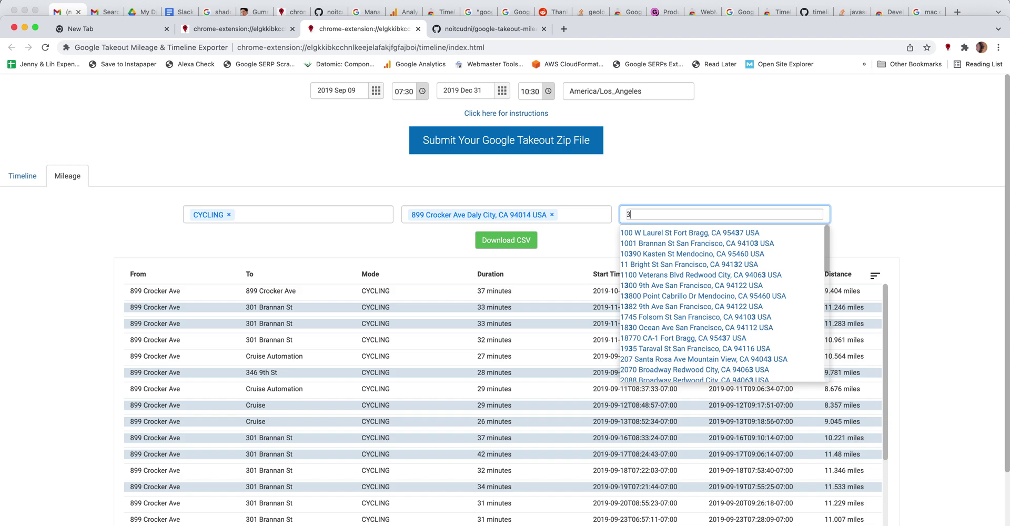
text(01)
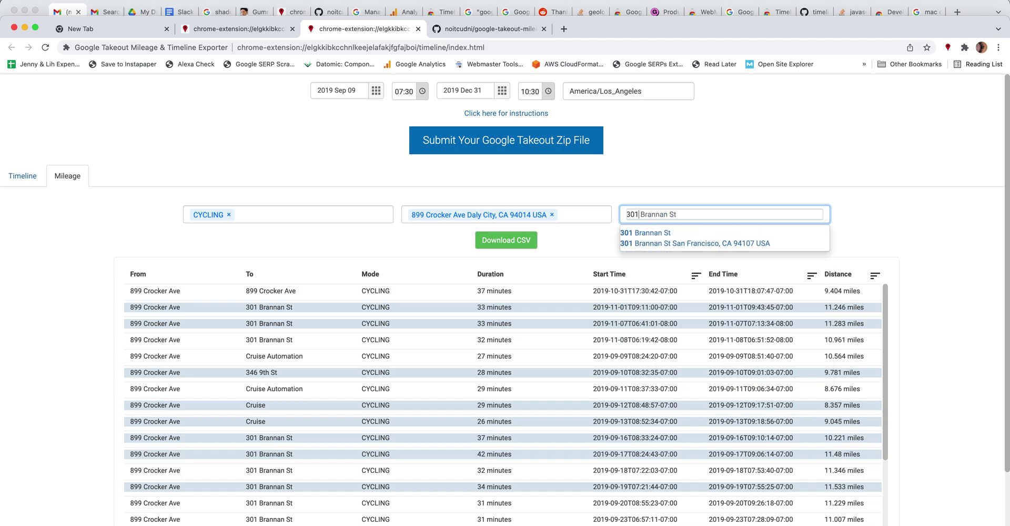
click(712, 233)
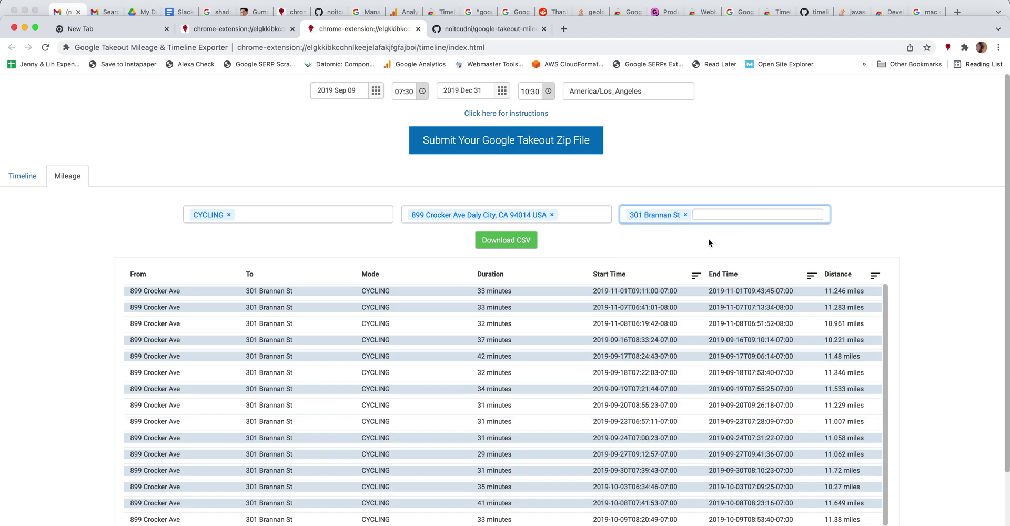
scroll(620, 361, down, 2)
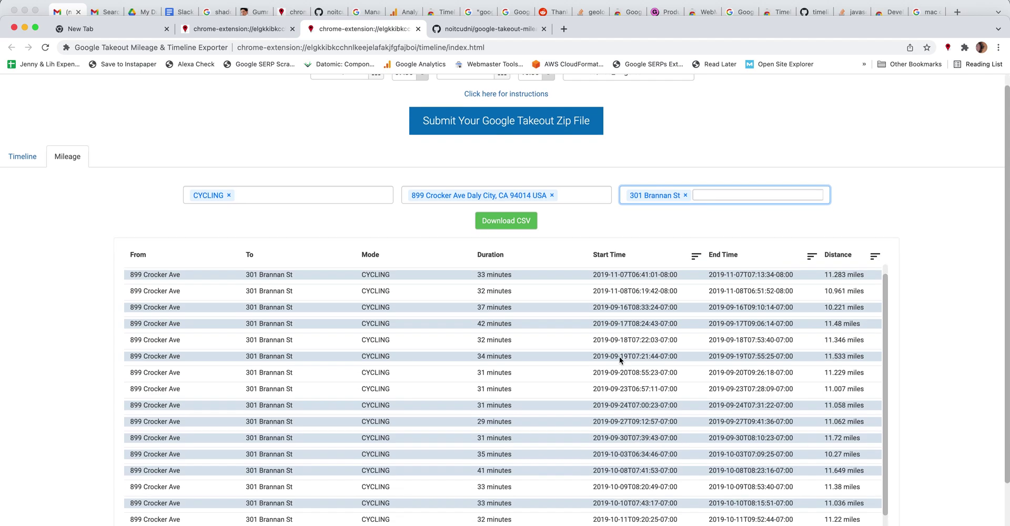
scroll(621, 361, down, 2)
scroll(621, 361, down, 2)
scroll(620, 360, down, 2)
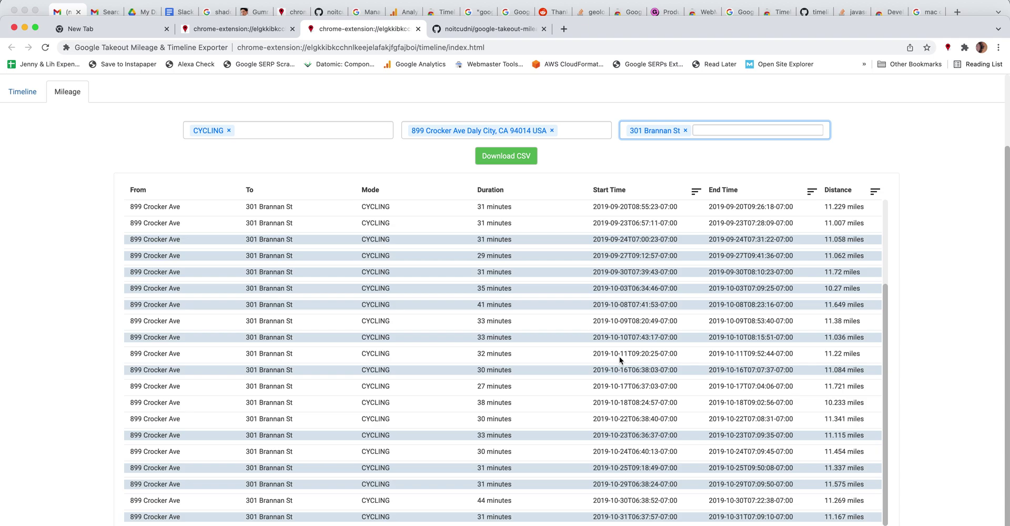
scroll(619, 358, up, 2)
scroll(619, 358, up, 2)
scroll(619, 358, up, 3)
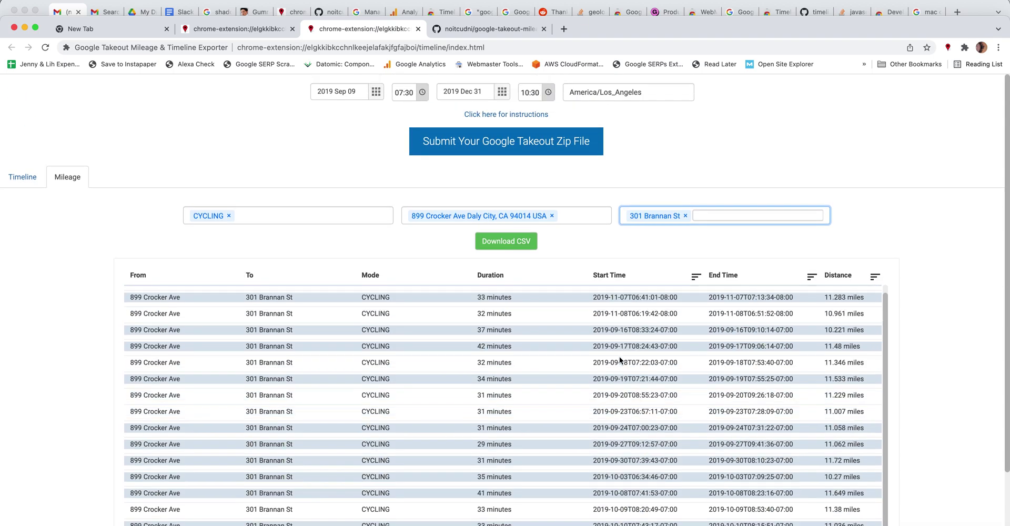
scroll(620, 360, up, 1)
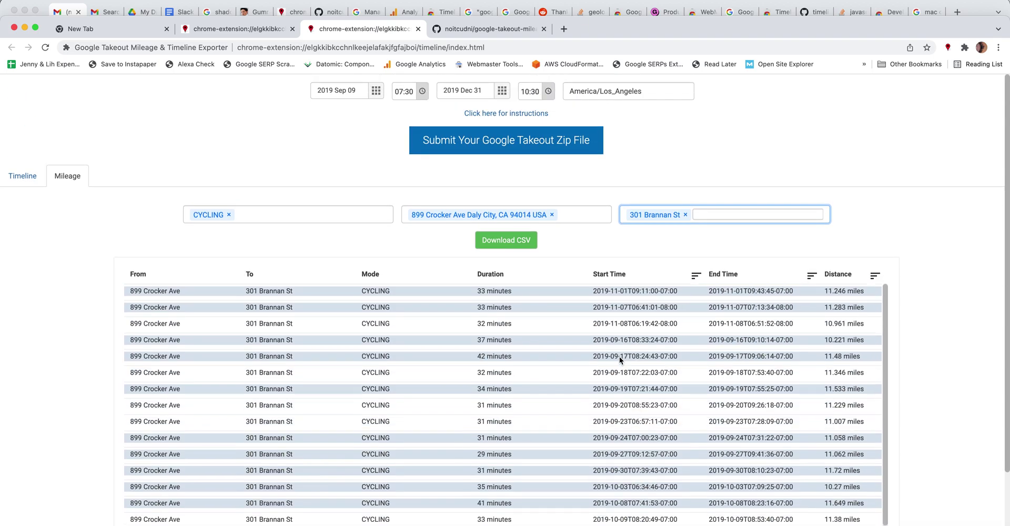
click(584, 216)
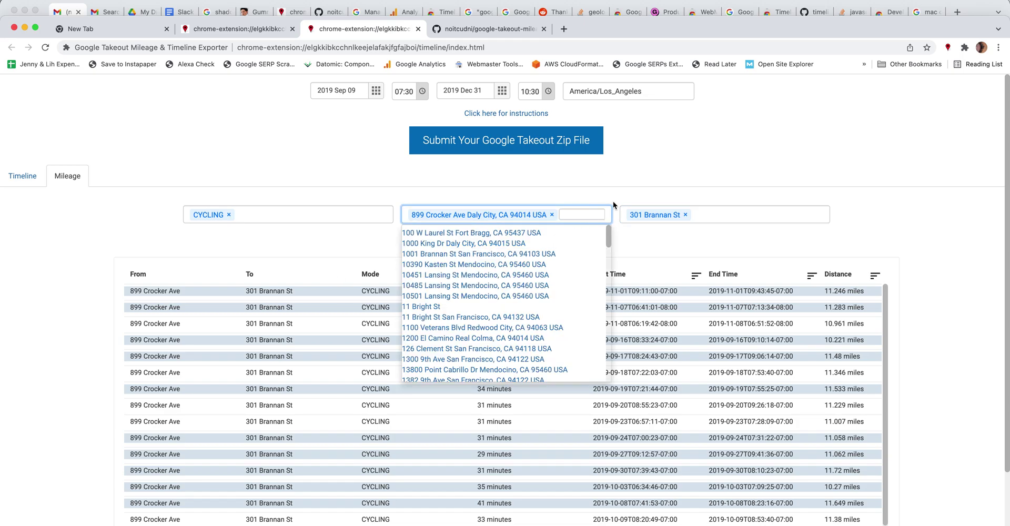
text(3)
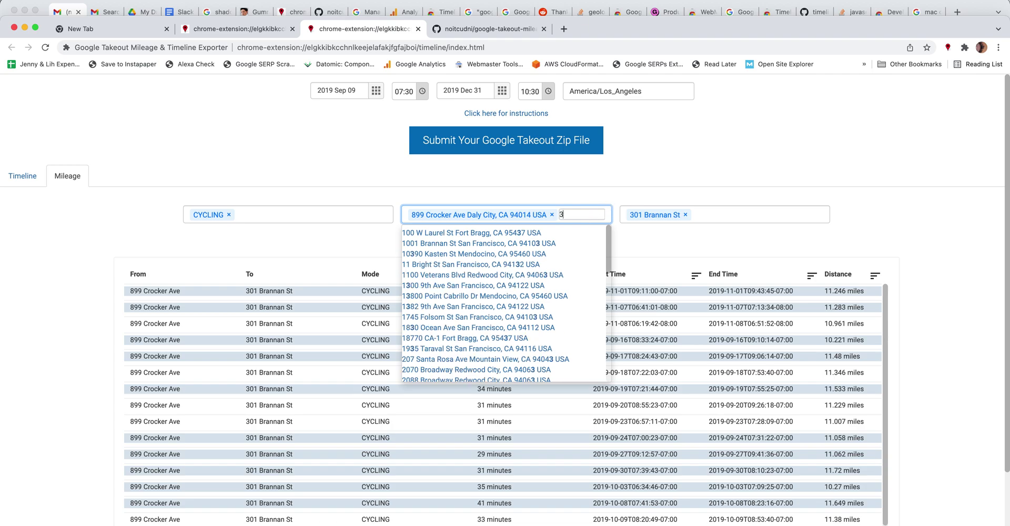
text(01 Brannan S)
key(super+a)
key(BackSpace)
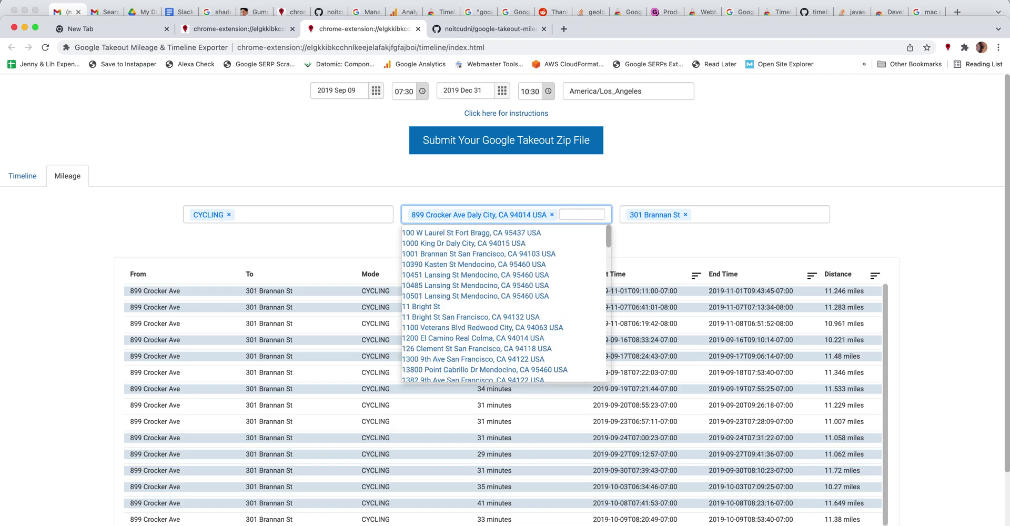
click(738, 214)
click(665, 177)
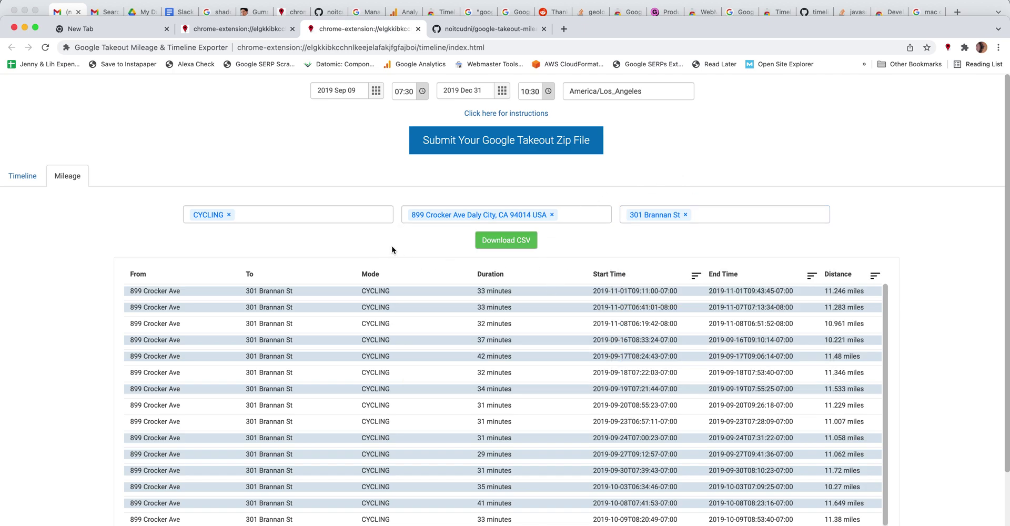
- Download the filtered trips as the mileage (7) CSV and open it in Numbers
click(519, 245)
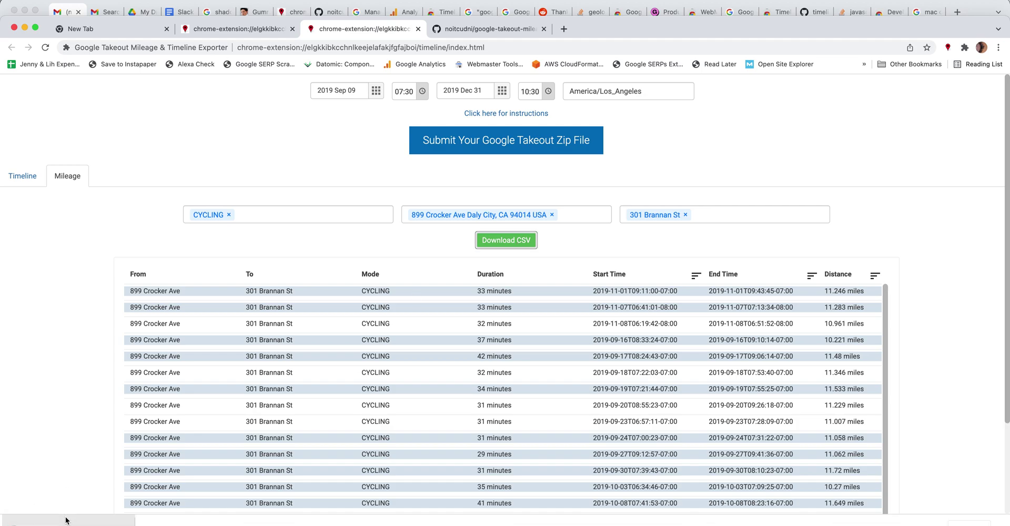
click(66, 520)
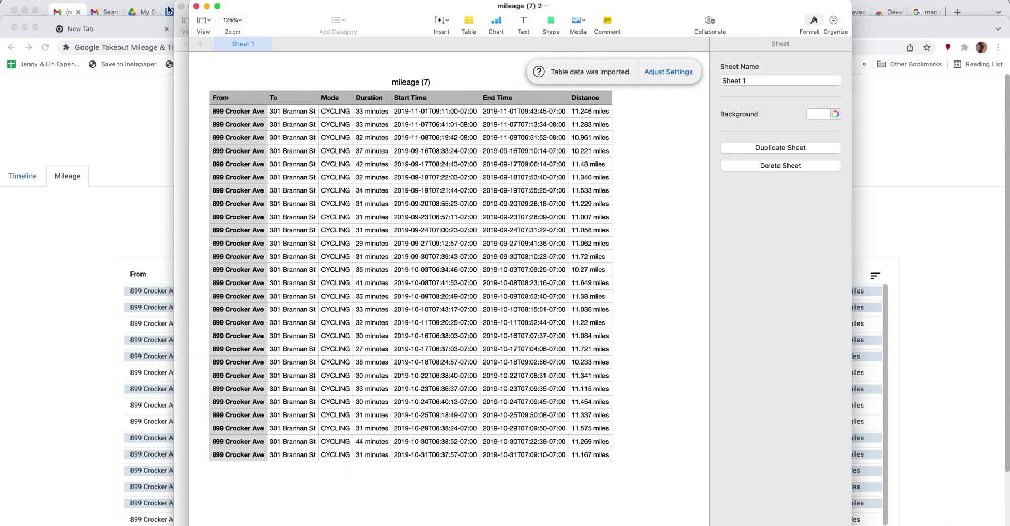
click(196, 6)
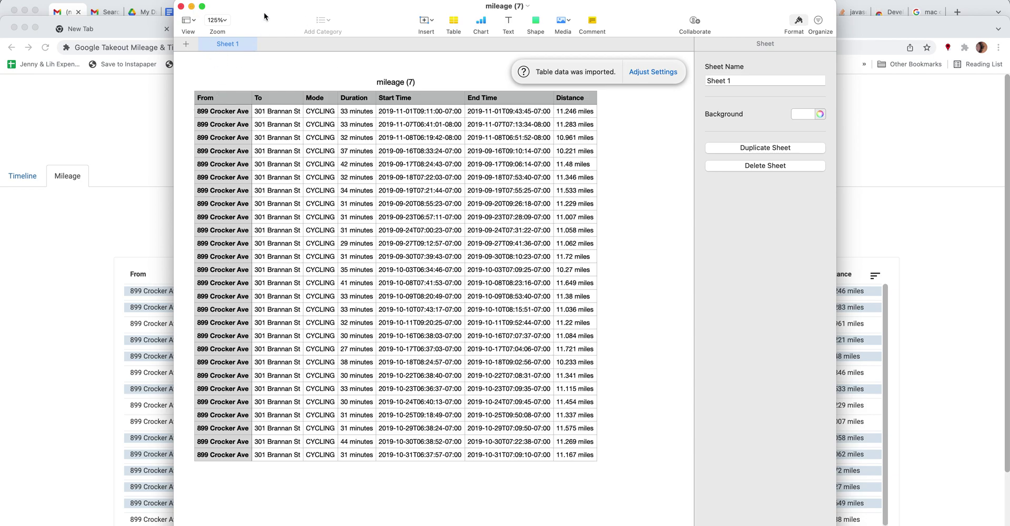
- Review the Crocker Ave to Brannan St rides table, then close Numbers
drag(264, 16, 333, 56)
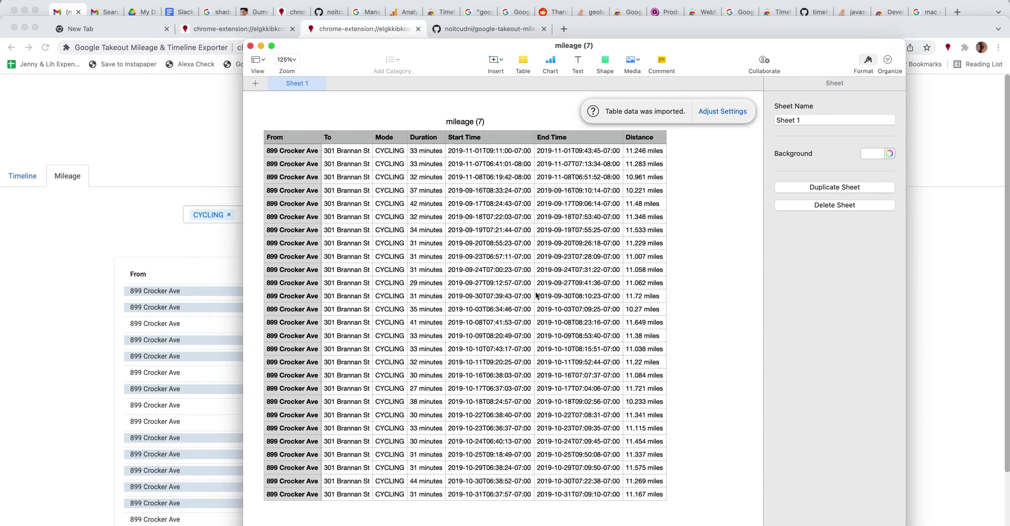
scroll(536, 296, down, 2)
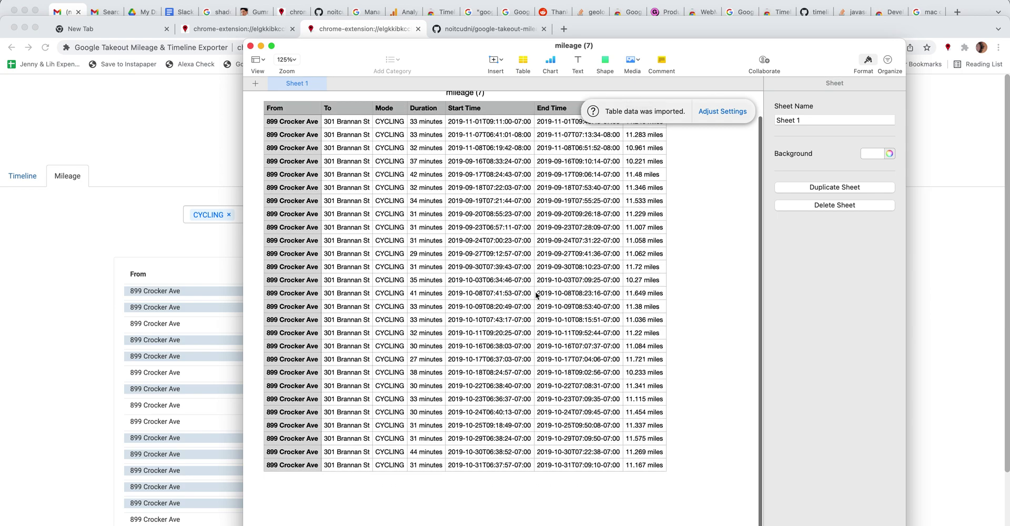
scroll(537, 296, down, 3)
scroll(537, 295, down, 2)
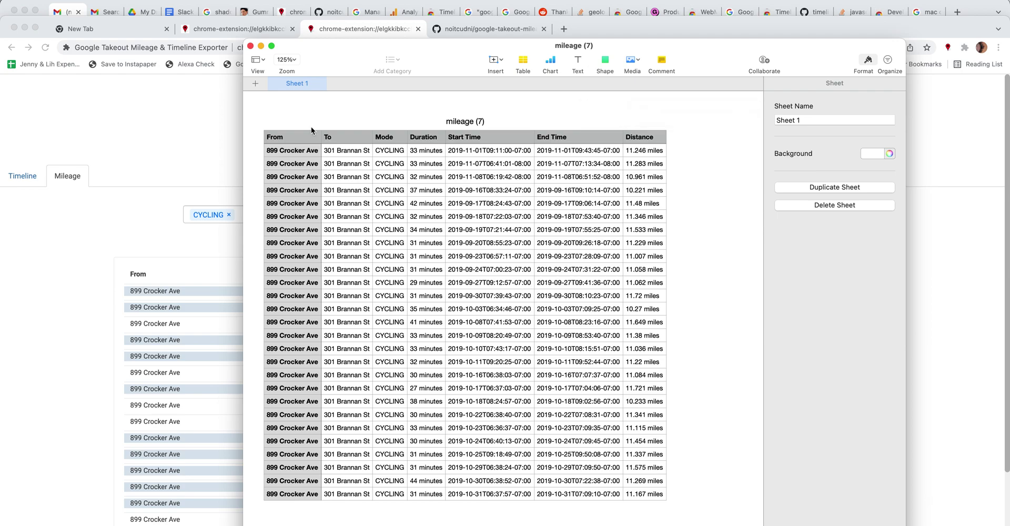
click(251, 46)
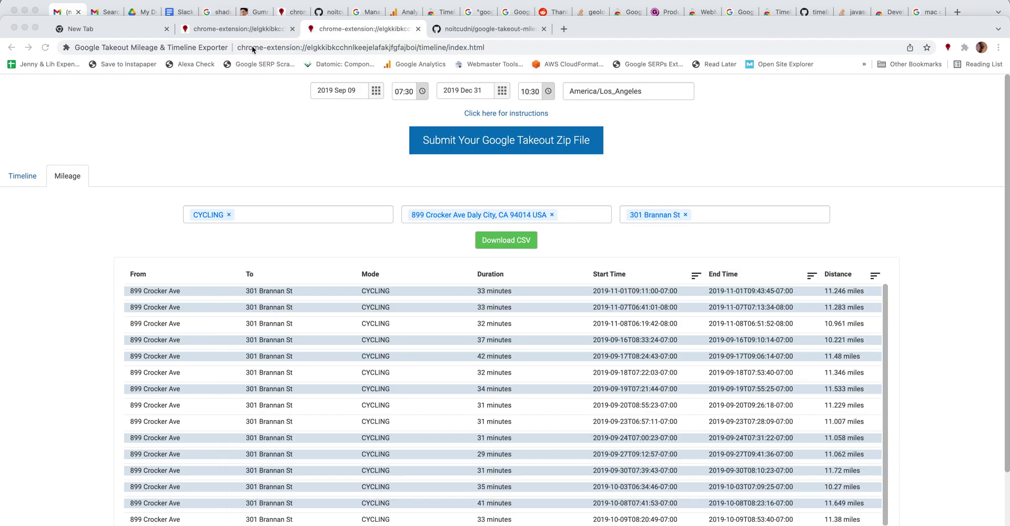